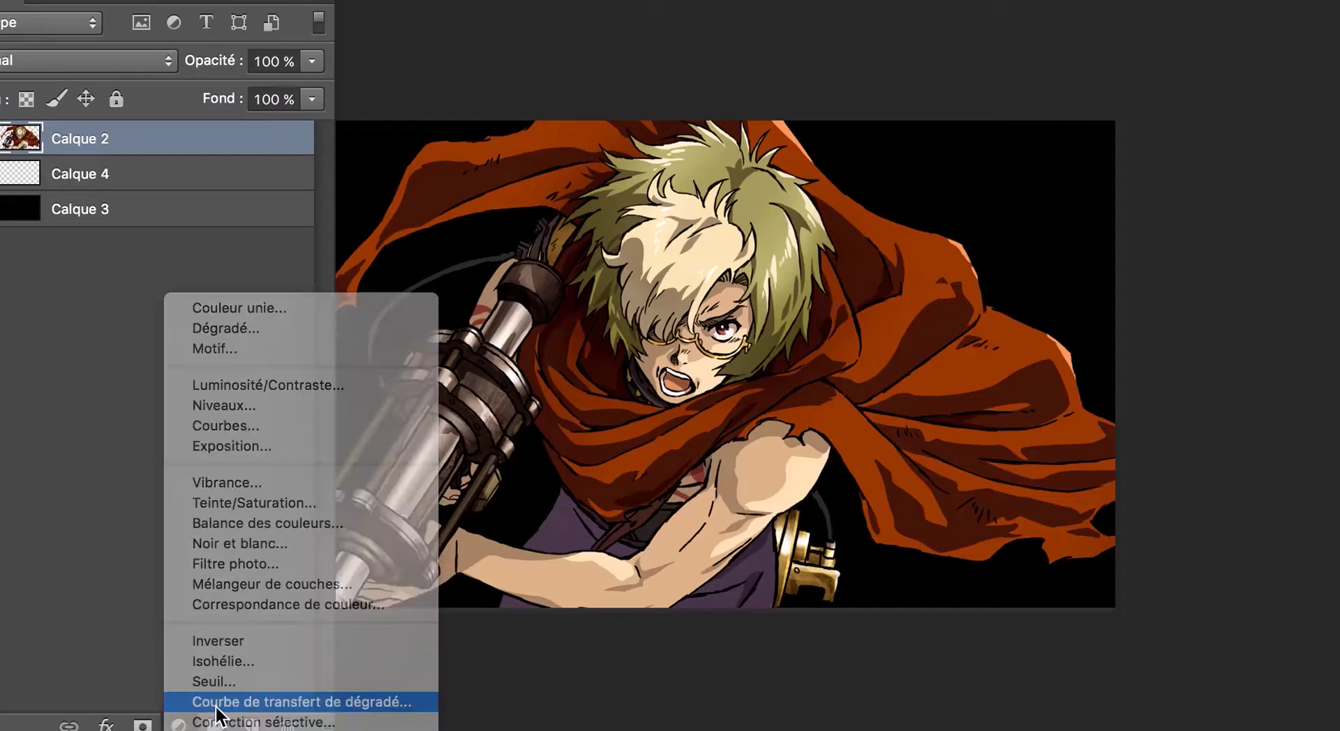
# Add a gradient map over the character, paint red into the eye, and select Calque 4
pyautogui.click(1078, 72)
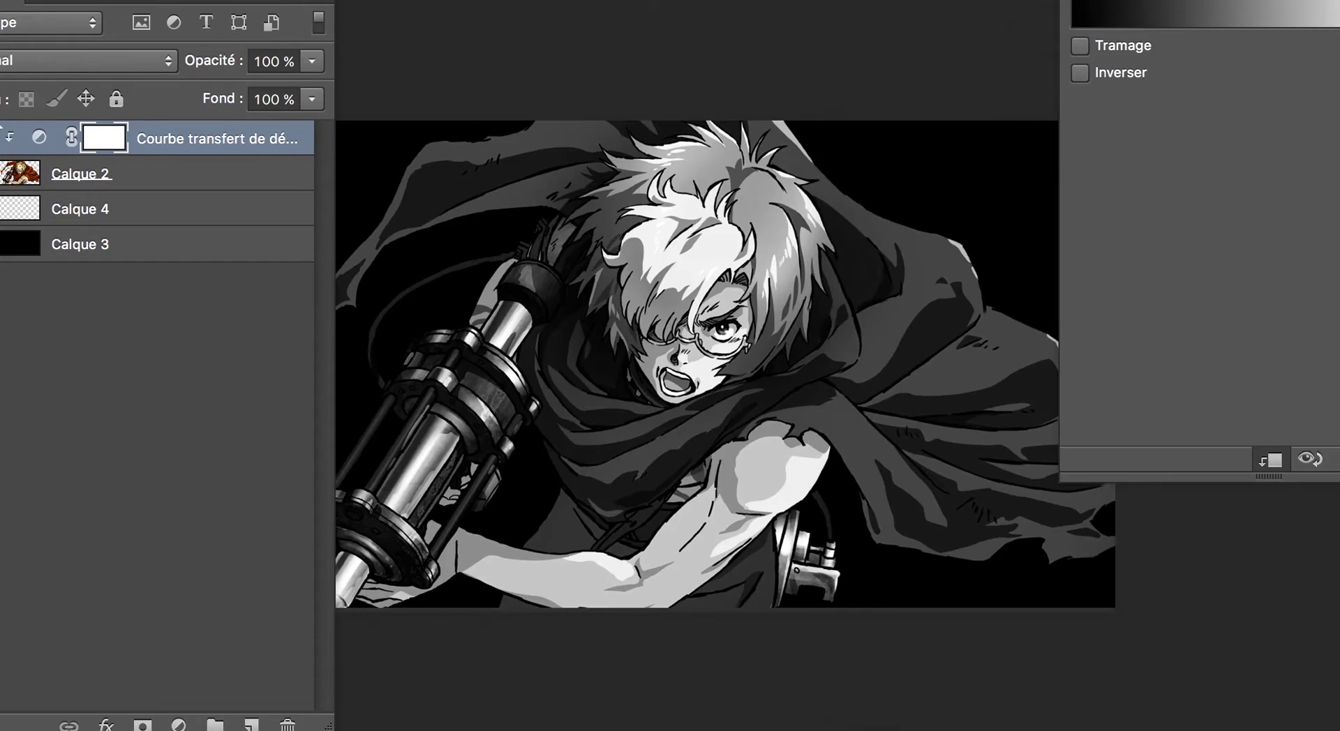
pyautogui.hotkey('ctrl', '+')
pyautogui.press('F5')
pyautogui.press('F5')
pyautogui.click(745, 362)
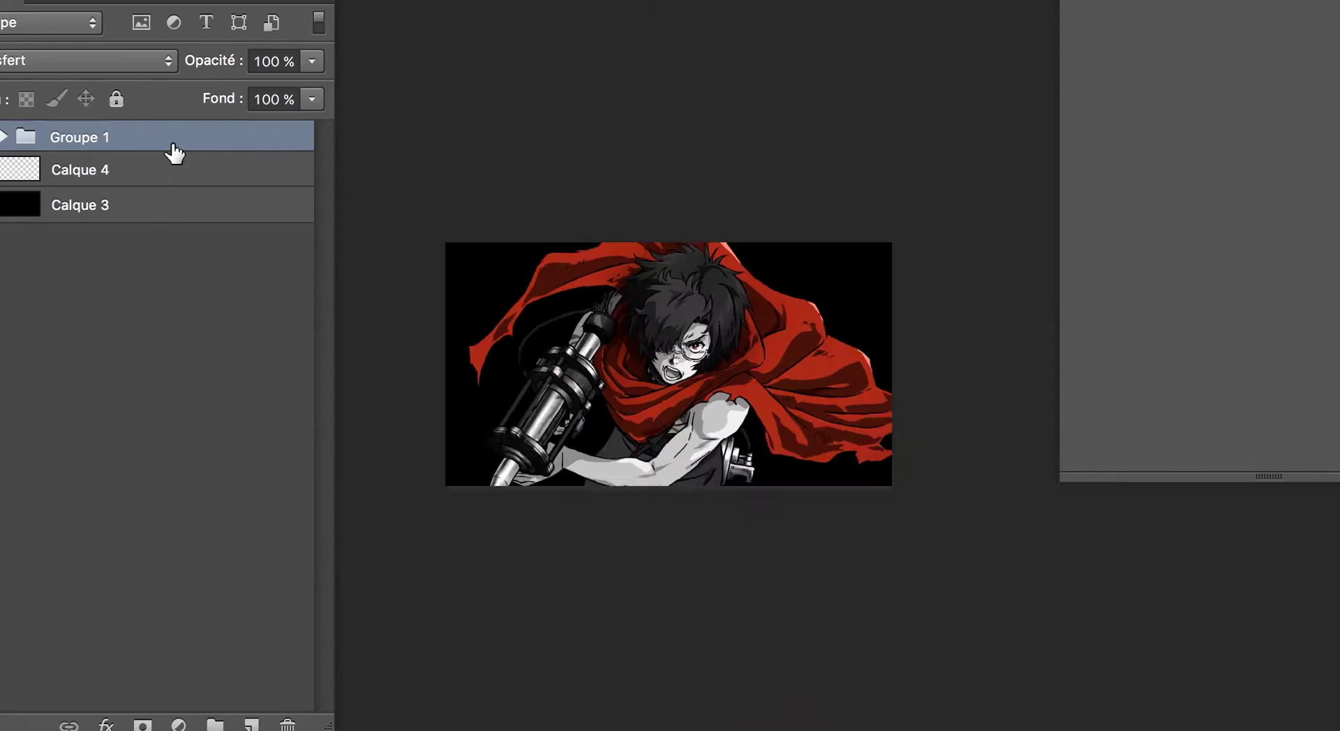
pyautogui.click(118, 183)
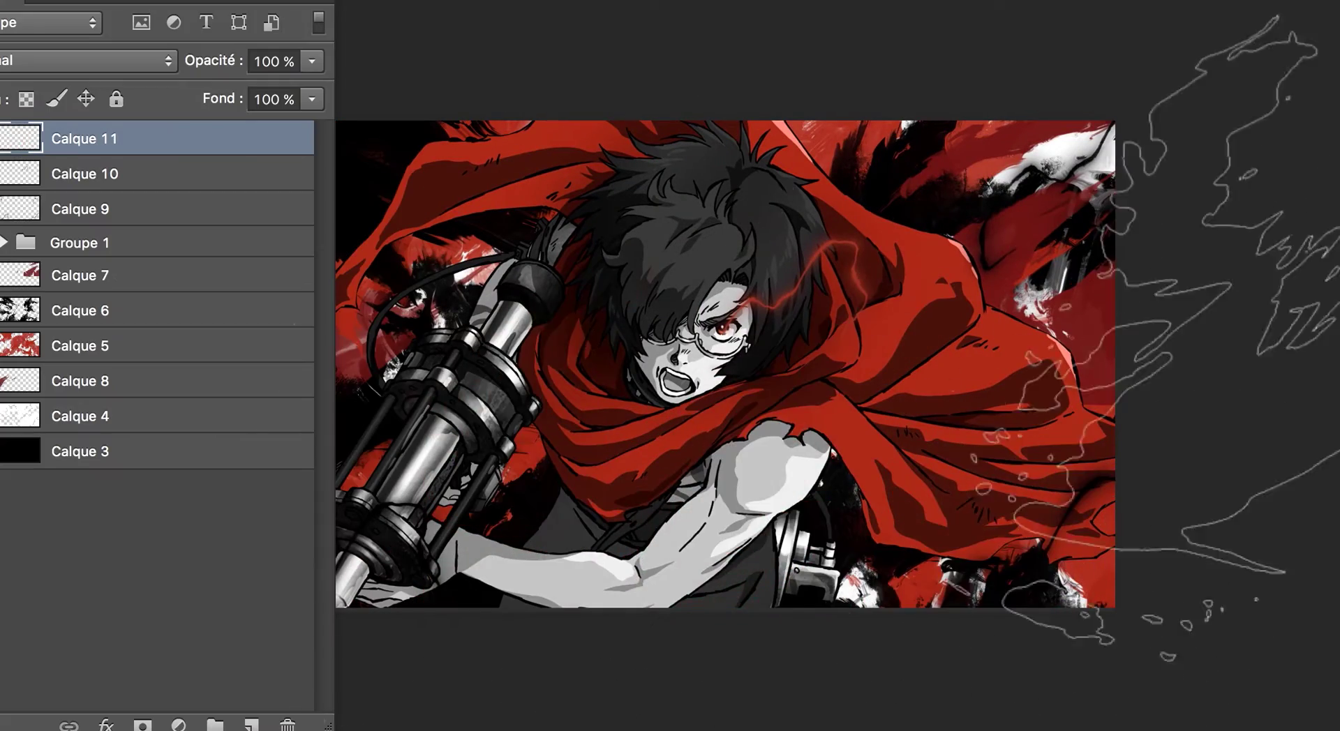
# Give Calque 11 a red outer glow and mirror the brush horizontally with Symmetry X
pyautogui.press('F5')
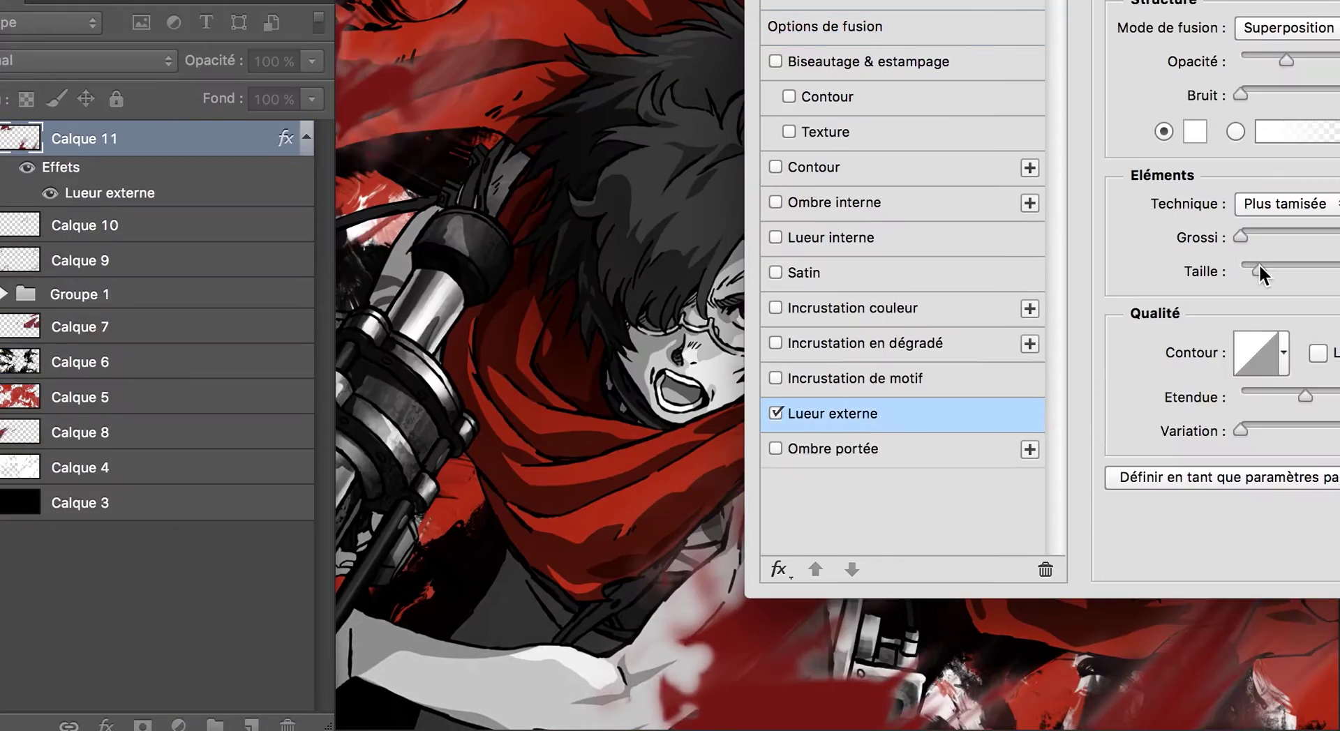
pyautogui.click(1195, 131)
pyautogui.press('Return')
pyautogui.click(1194, 132)
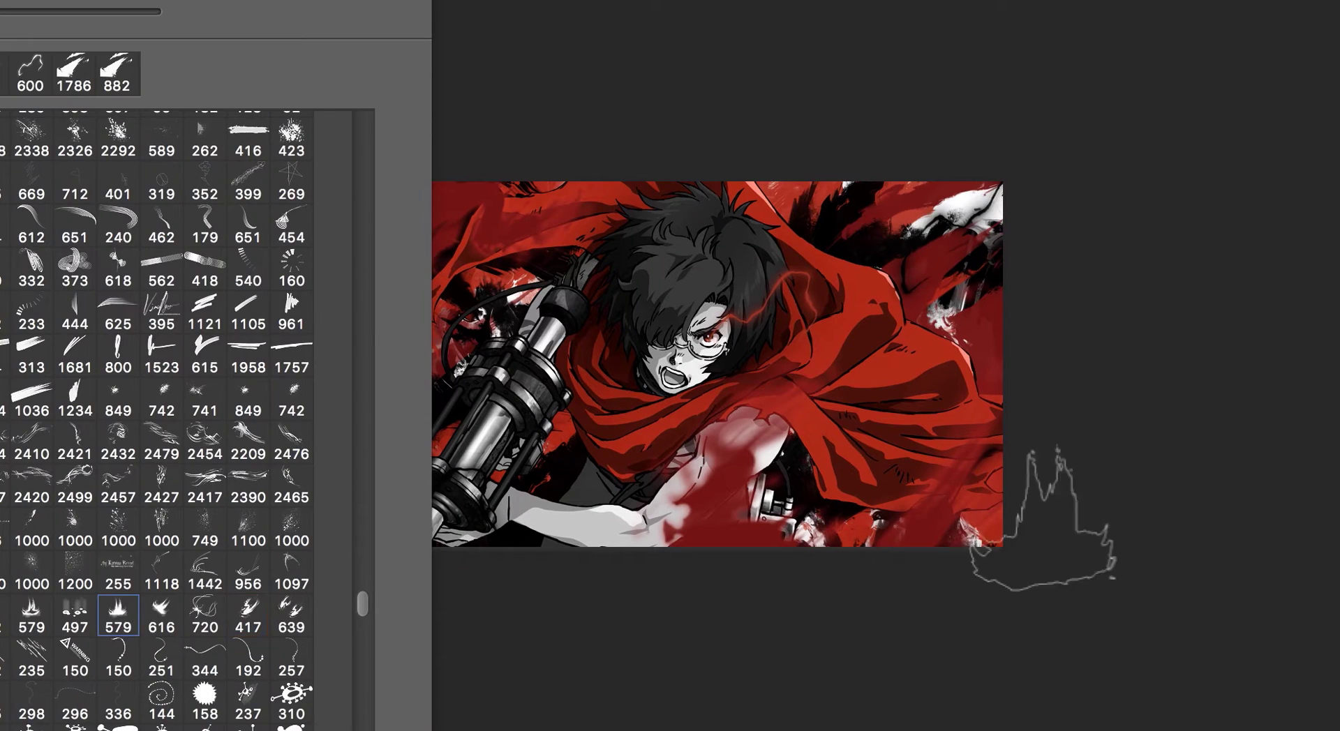
pyautogui.scroll(-5, 181, 429)
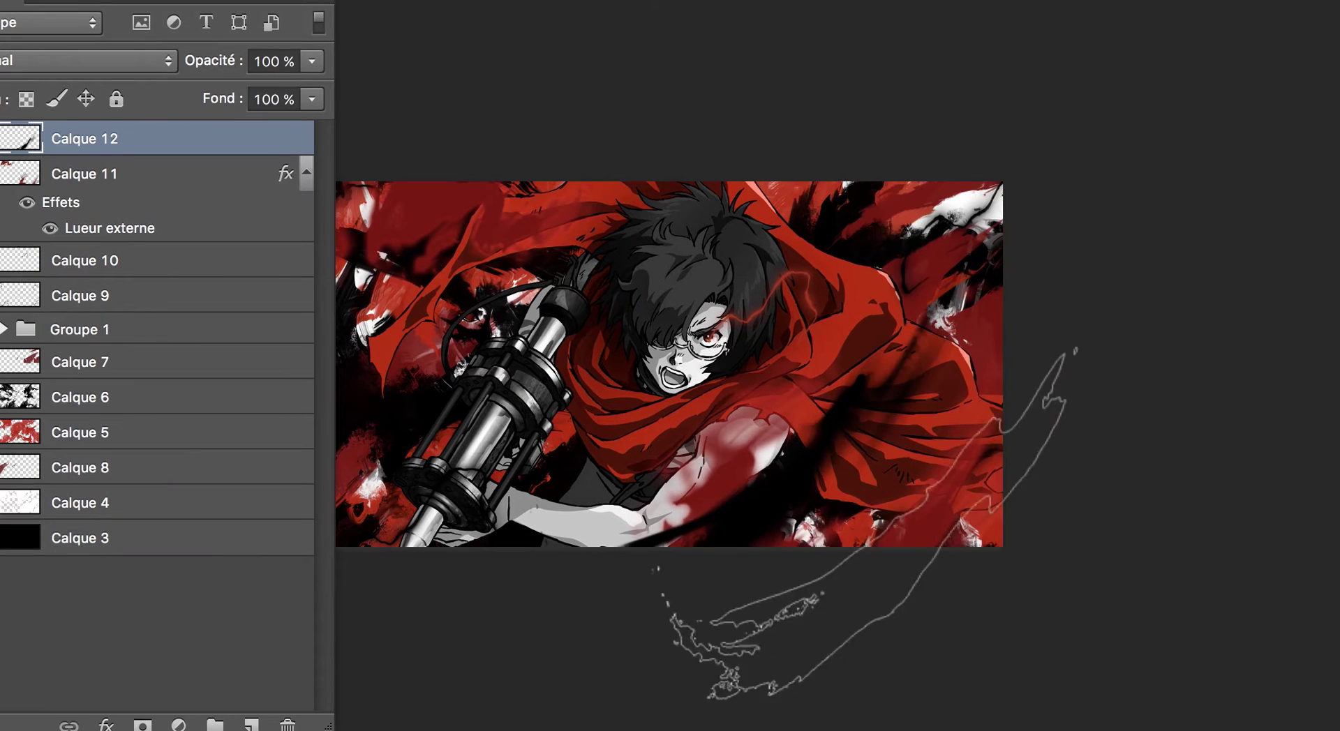
pyautogui.click(1112, 327)
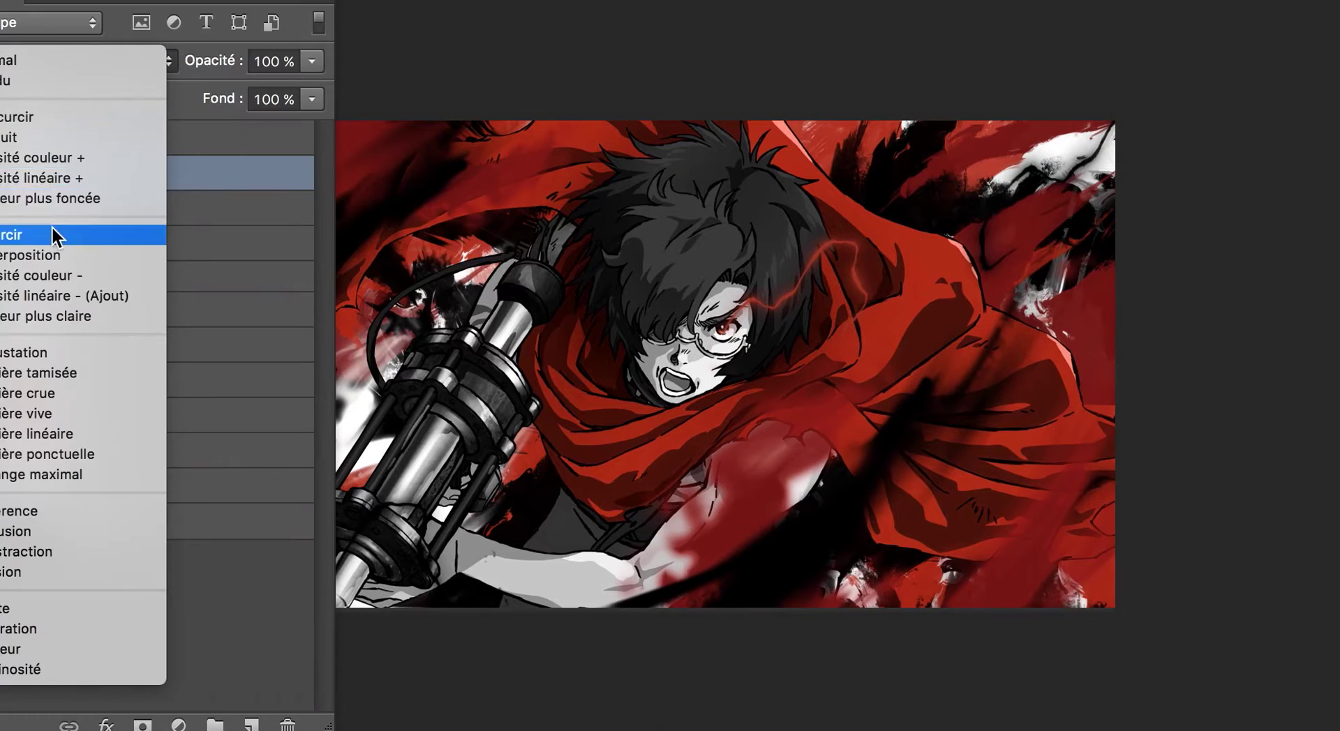
# Set Calque 11 to Superposition blending and duplicate it with Ctrl+J
pyautogui.click(52, 254)
pyautogui.press('Down')
pyautogui.press('Down')
pyautogui.click(111, 63)
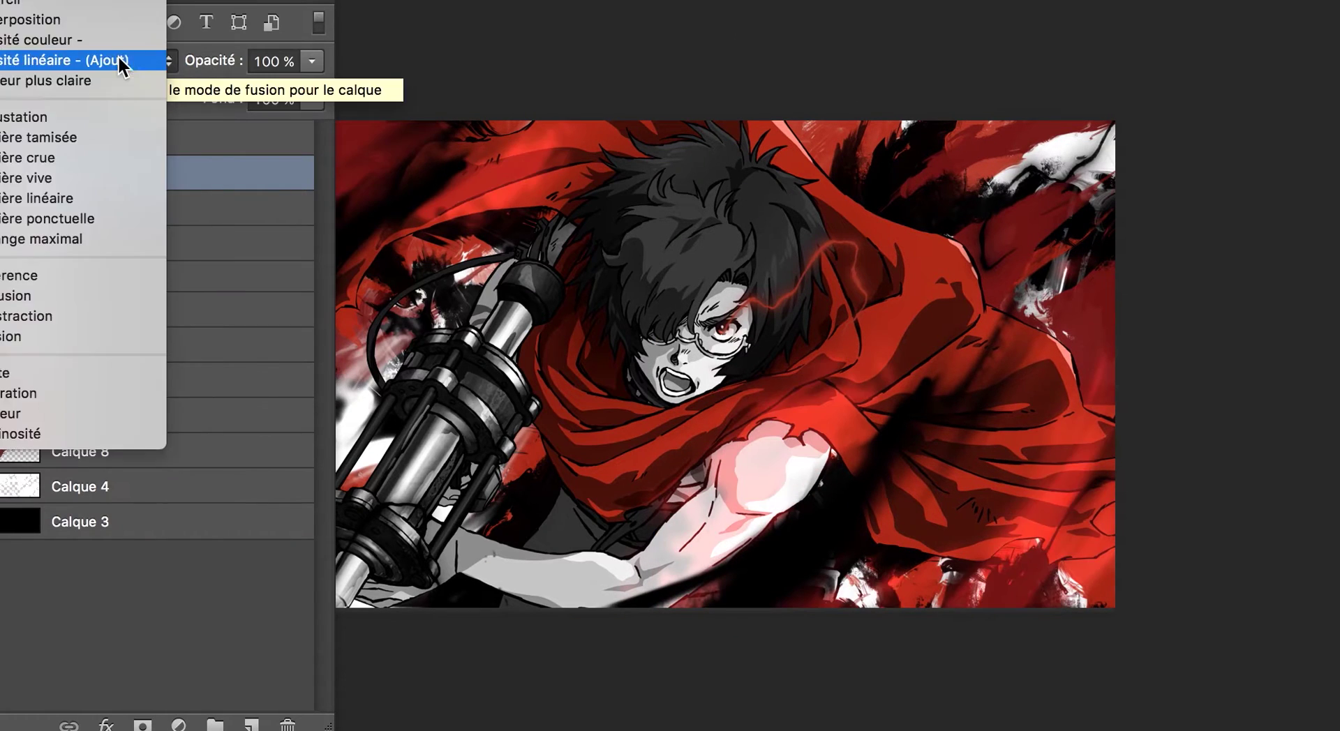
pyautogui.click(125, 60)
pyautogui.click(92, 82)
pyautogui.hotkey('ctrl', 'j')
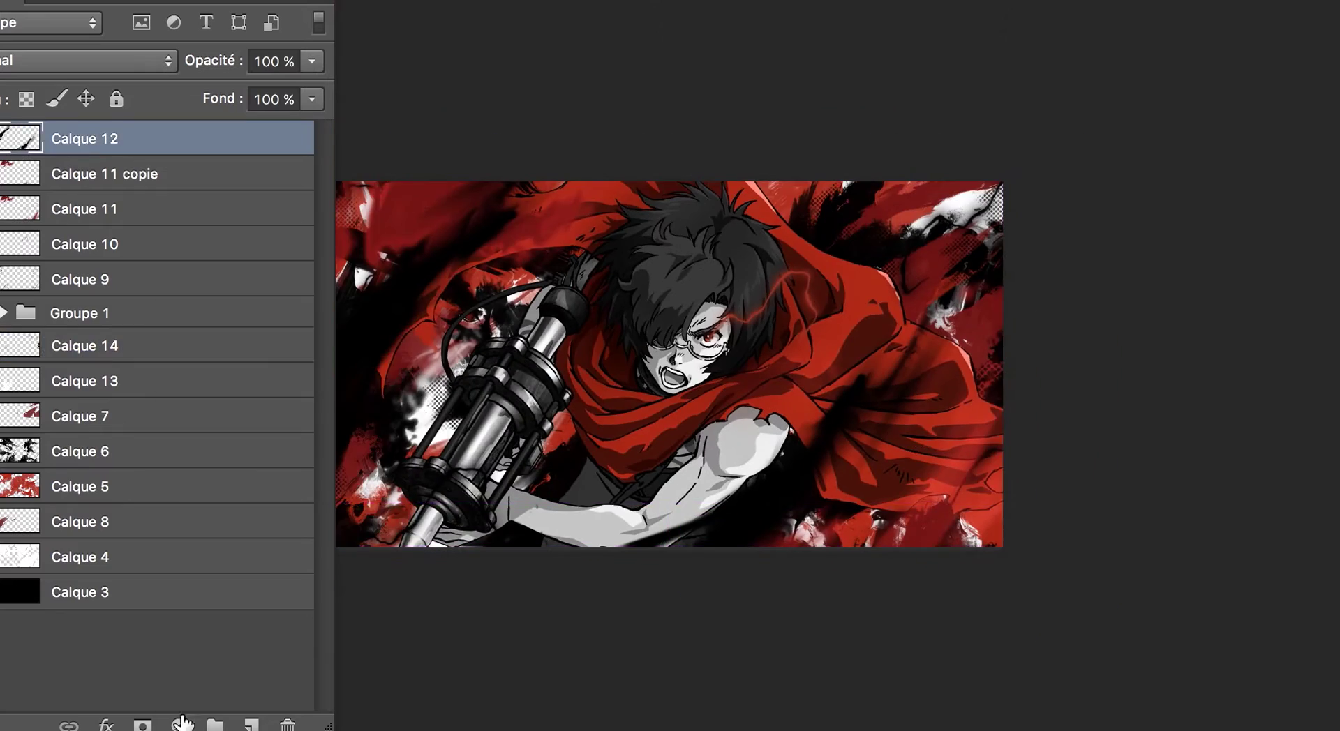
# Invert the new gradient map and edit its gradient from the Violet, orange preset with a black stop
pyautogui.click(1080, 73)
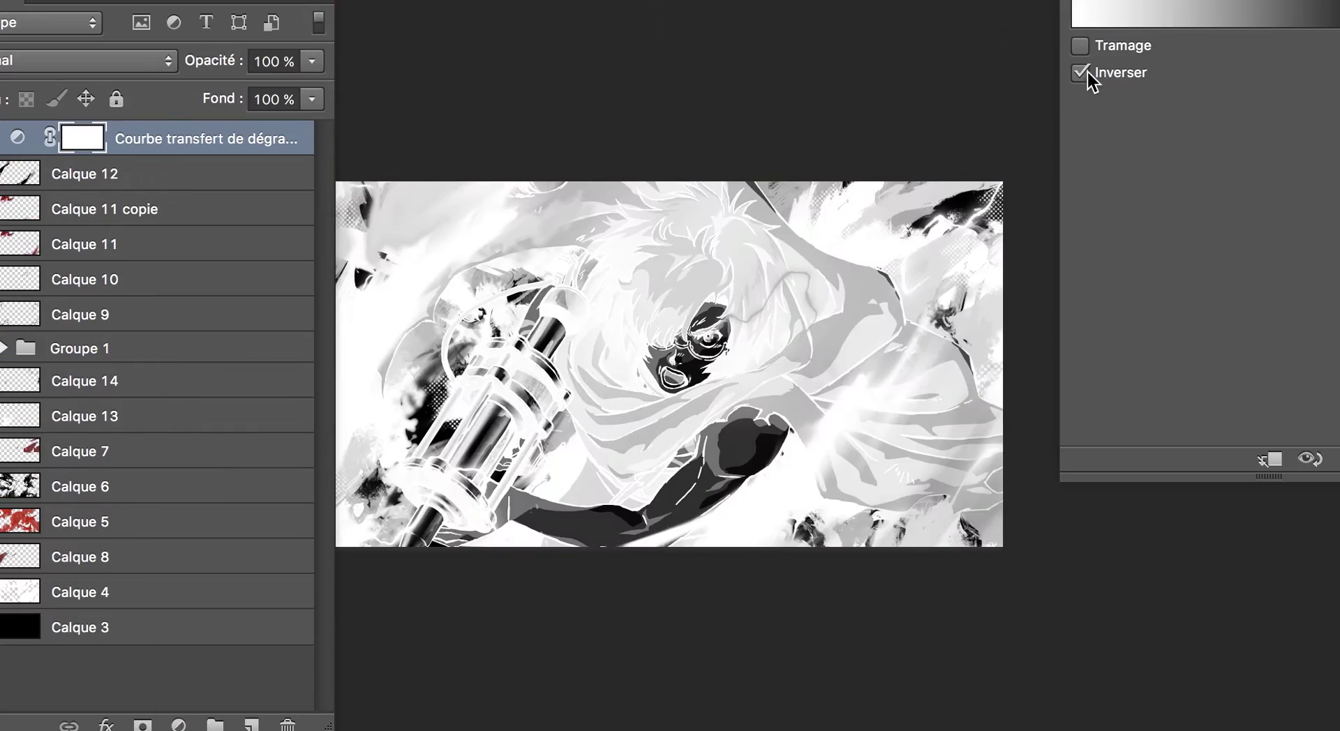
pyautogui.click(85, 60)
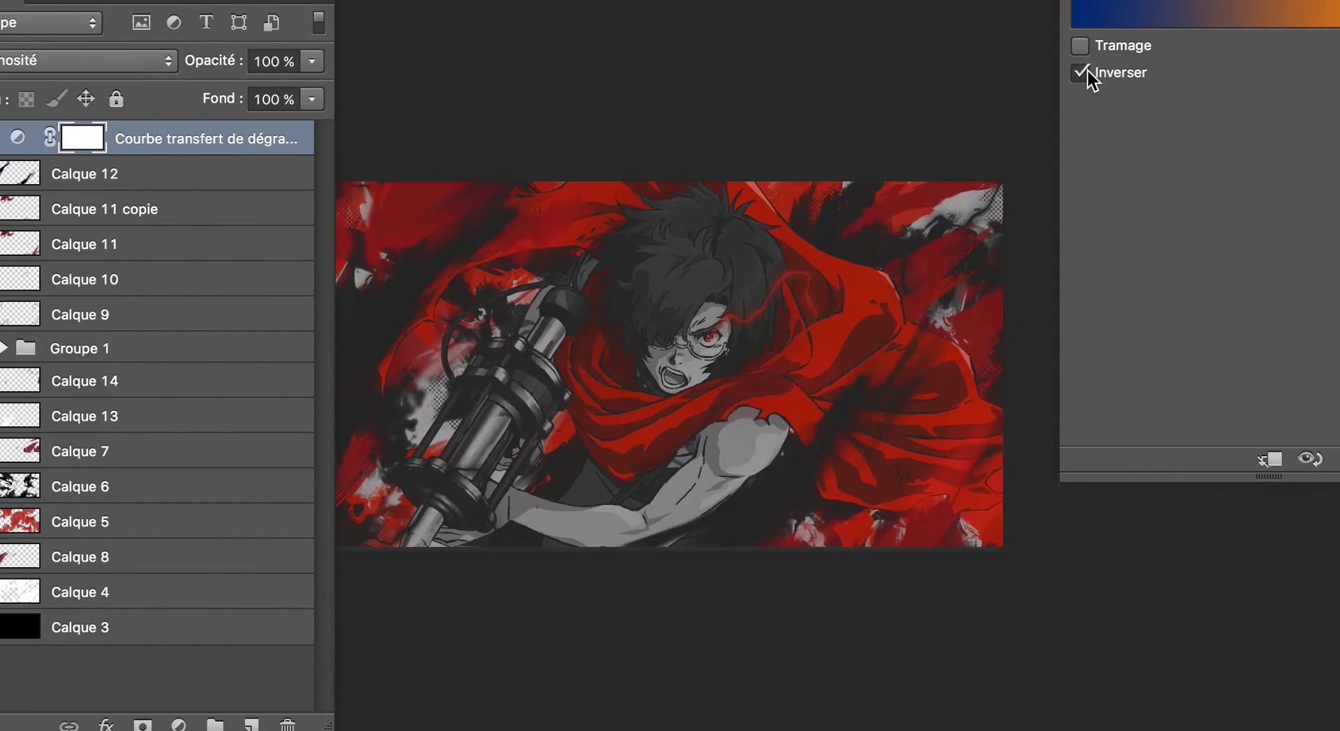
pyautogui.click(1166, 18)
pyautogui.click(1074, 122)
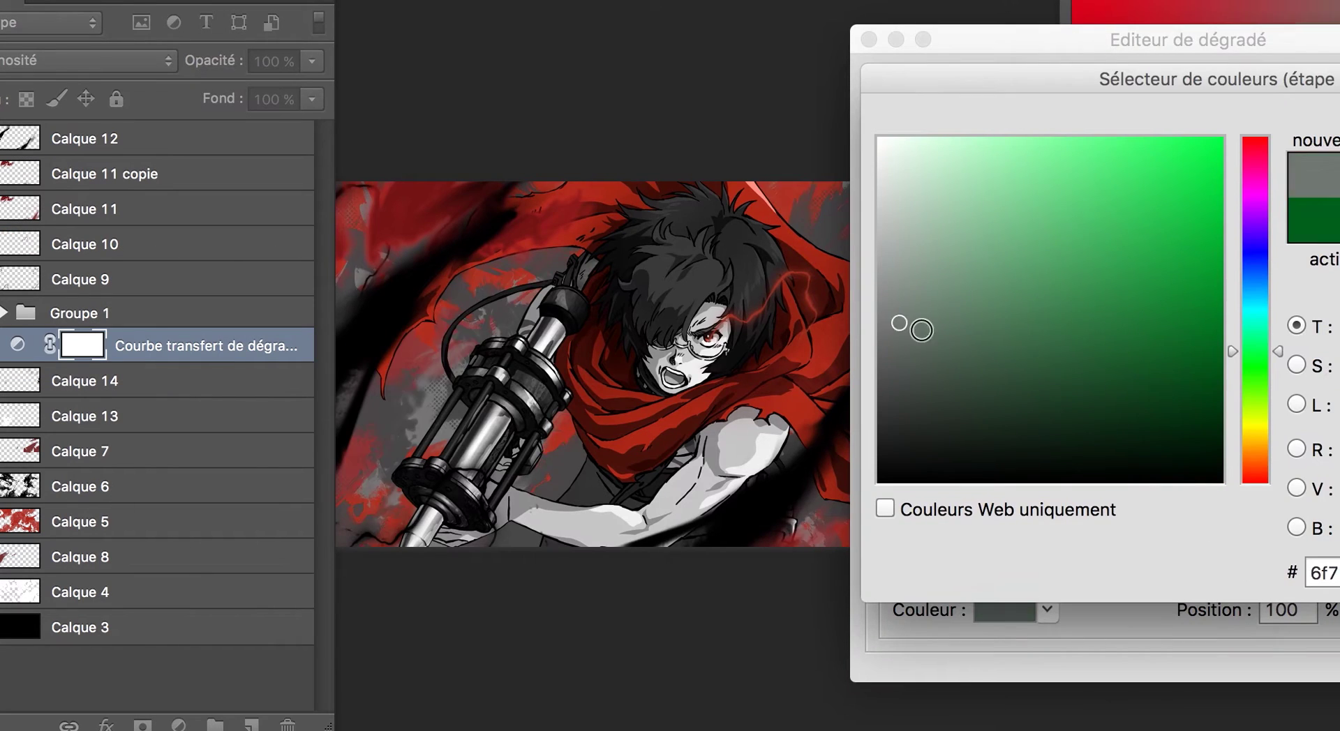
pyautogui.moveTo(921, 329); pyautogui.dragTo(877, 480)
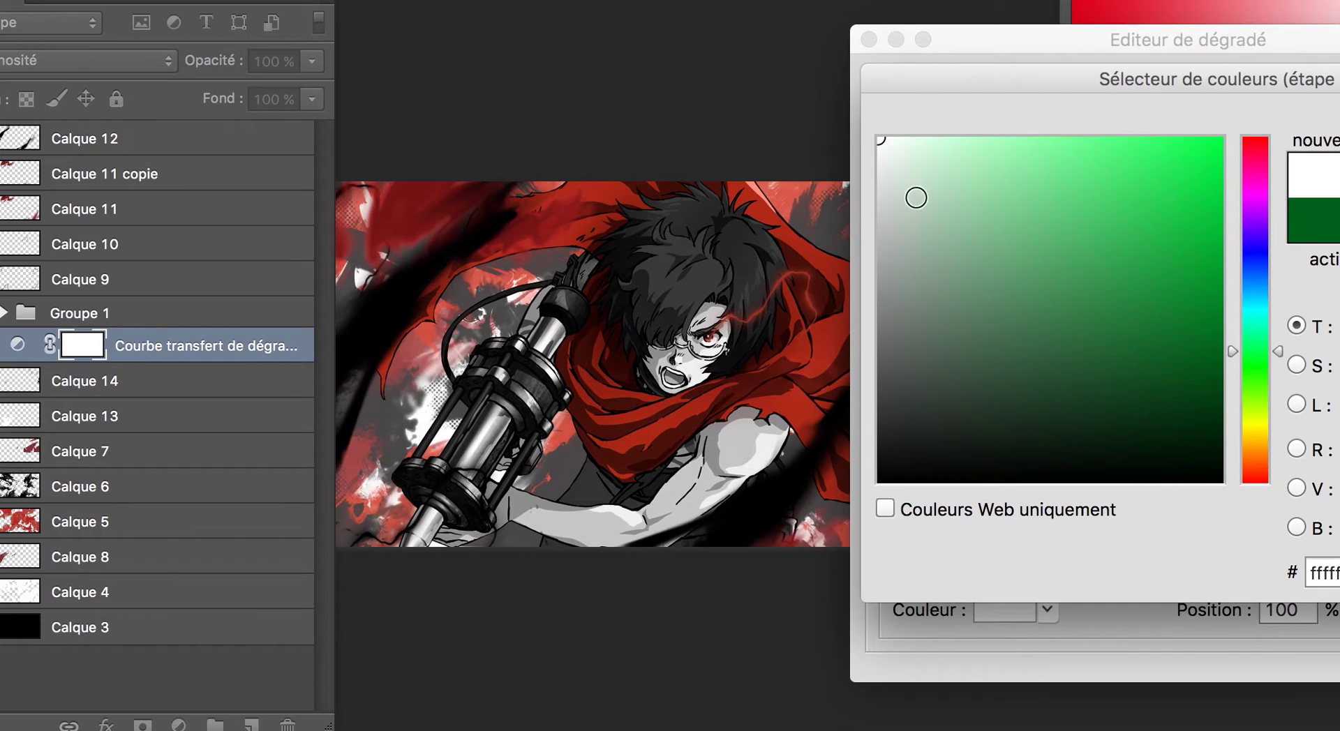
pyautogui.press('Return')
pyautogui.press('Return')
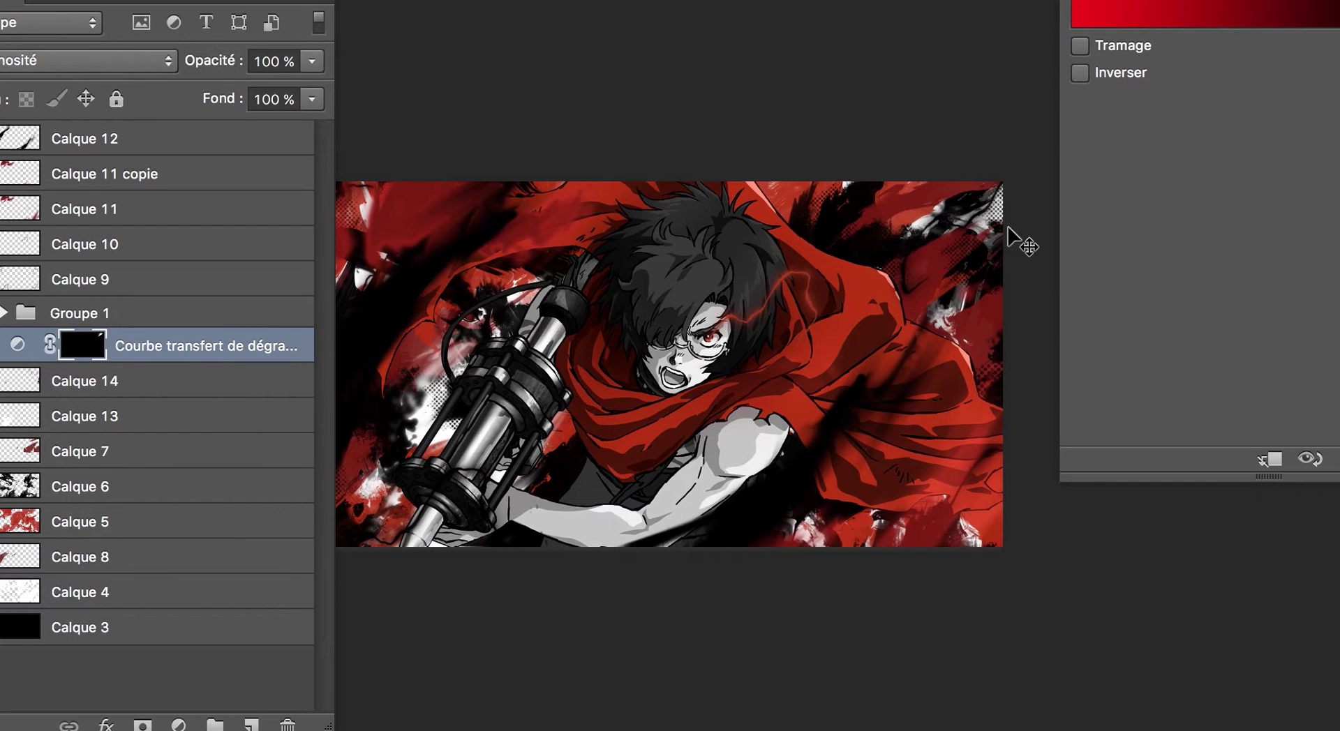
# Invert the gradient map, place it below Groupe 1, and recolour a gradient stop
pyautogui.click(1079, 72)
pyautogui.moveTo(209, 345)
pyautogui.mouseDown()
pyautogui.moveTo(234, 140)
pyautogui.moveTo(209, 345)
pyautogui.mouseUp()
pyautogui.click(1200, 14)
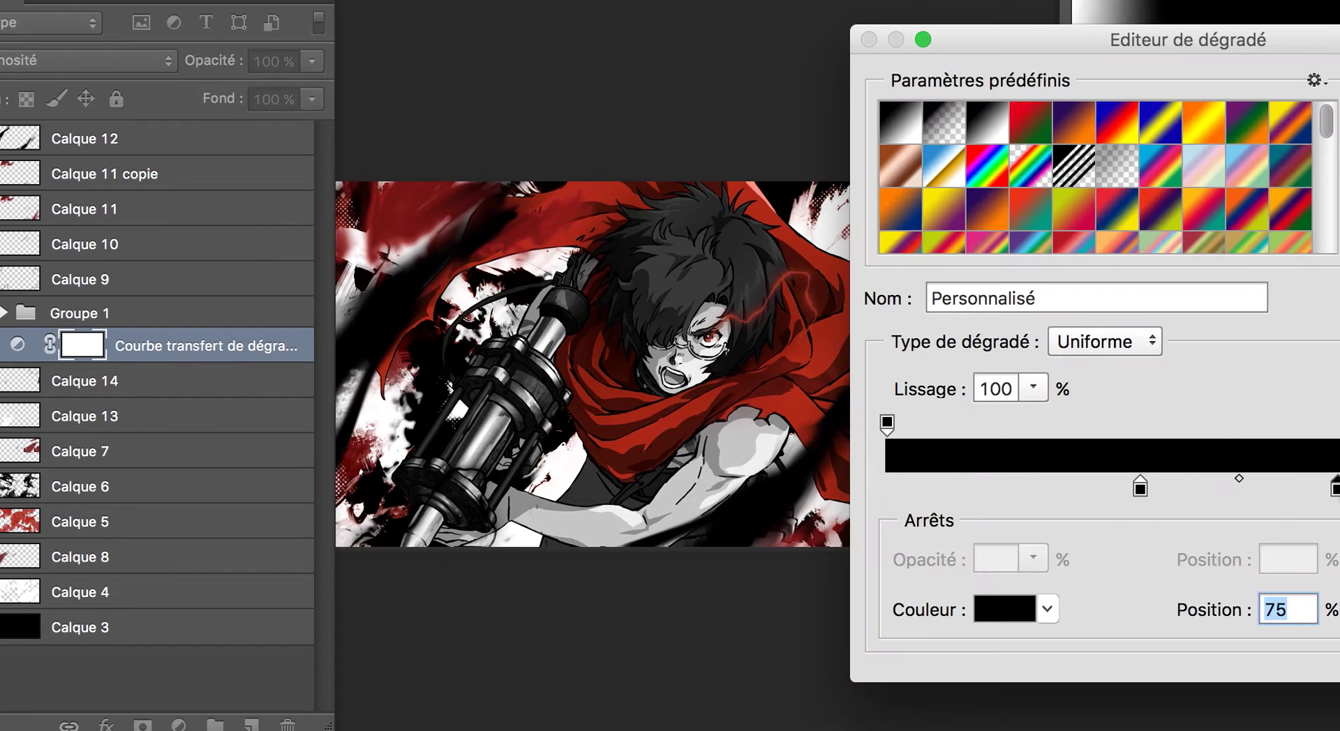
pyautogui.doubleClick(1272, 488)
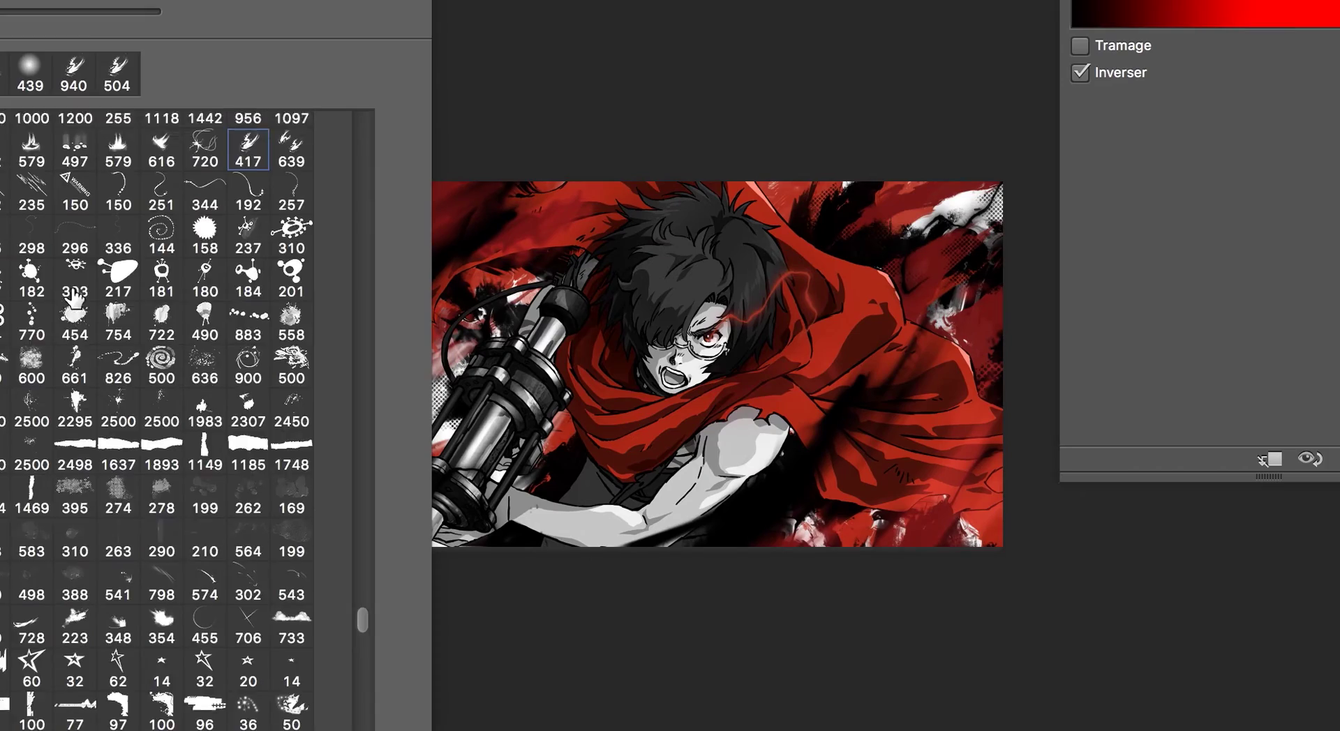
# Scroll the Brushes panel to find a preset for painting the gradient map's mask
pyautogui.scroll(5, 102, 251)
pyautogui.scroll(5, 101, 252)
pyautogui.scroll(5, 101, 252)
pyautogui.scroll(5, 101, 251)
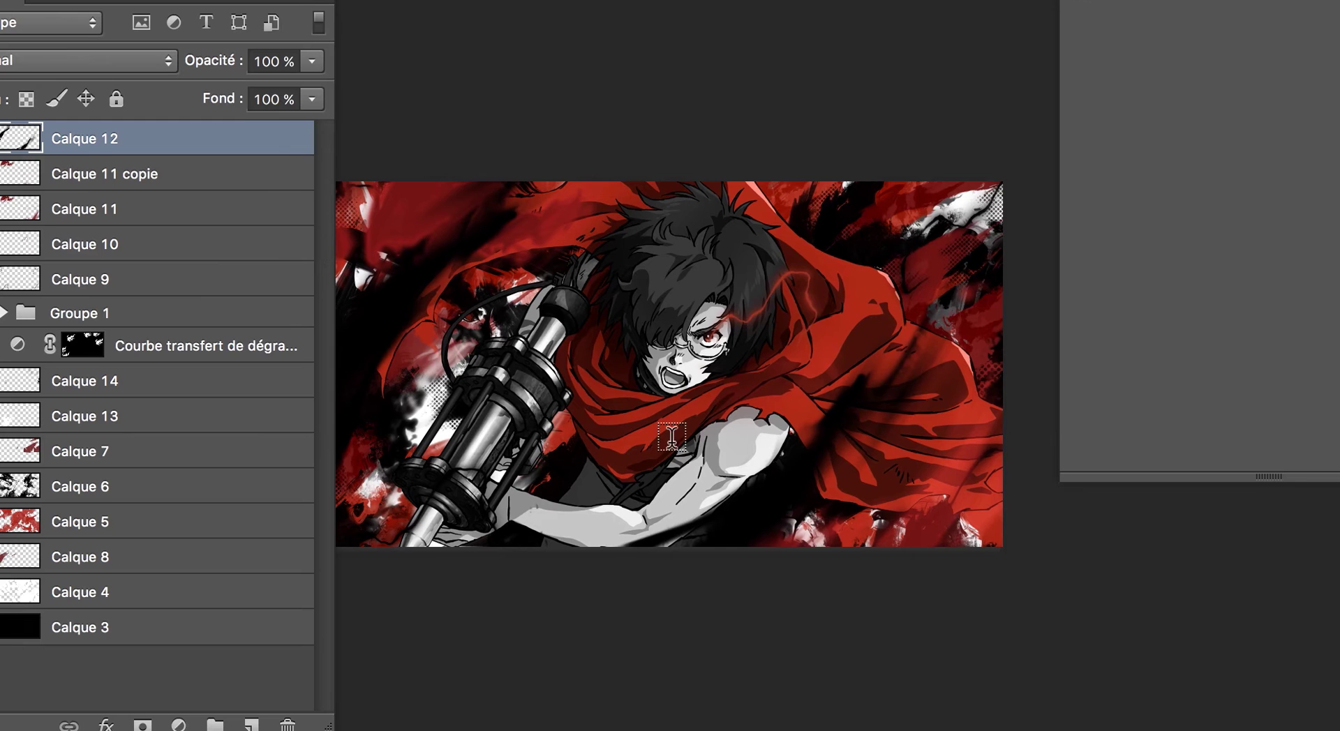
# Add an Exposure adjustment layer and paint a dark stroke on new layer Calque 15
pyautogui.click(179, 726)
pyautogui.click(391, 446)
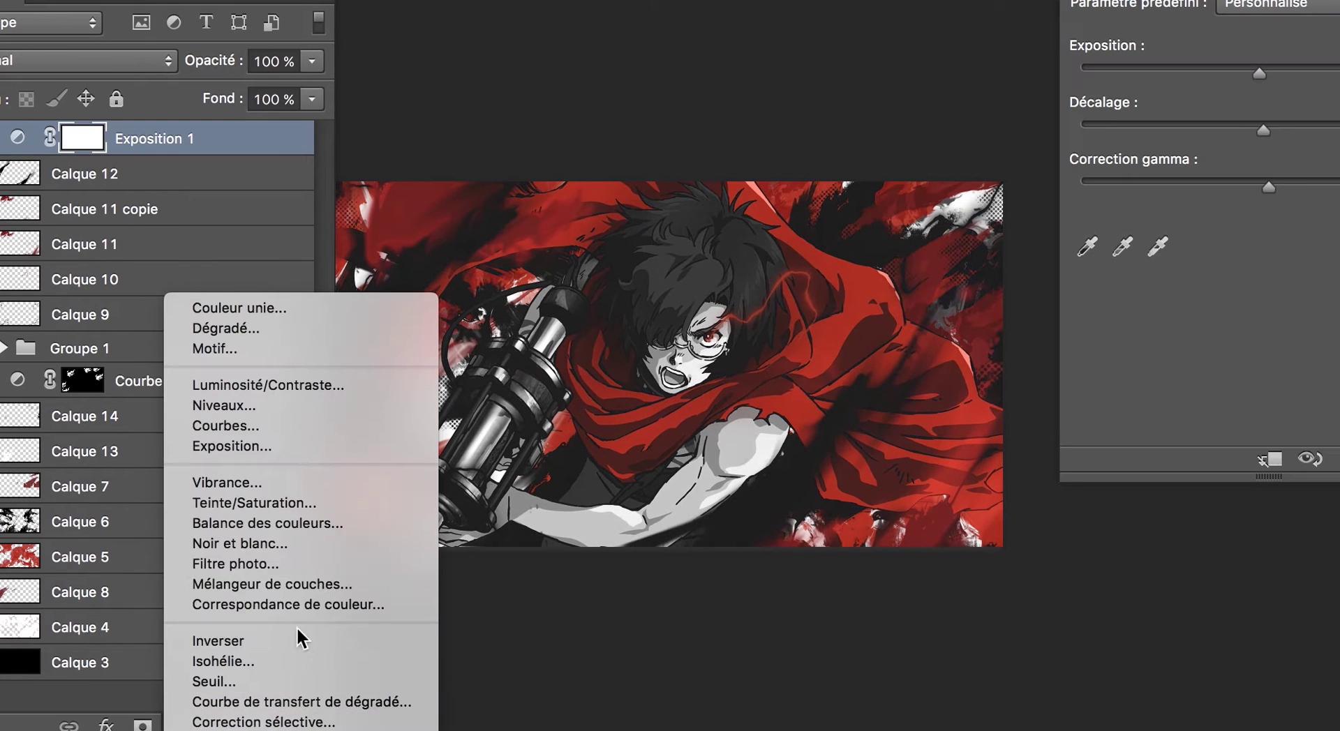
pyautogui.hotkey('ctrl', 'shift', 'alt', 'n')
pyautogui.press('b')
pyautogui.press('F5')
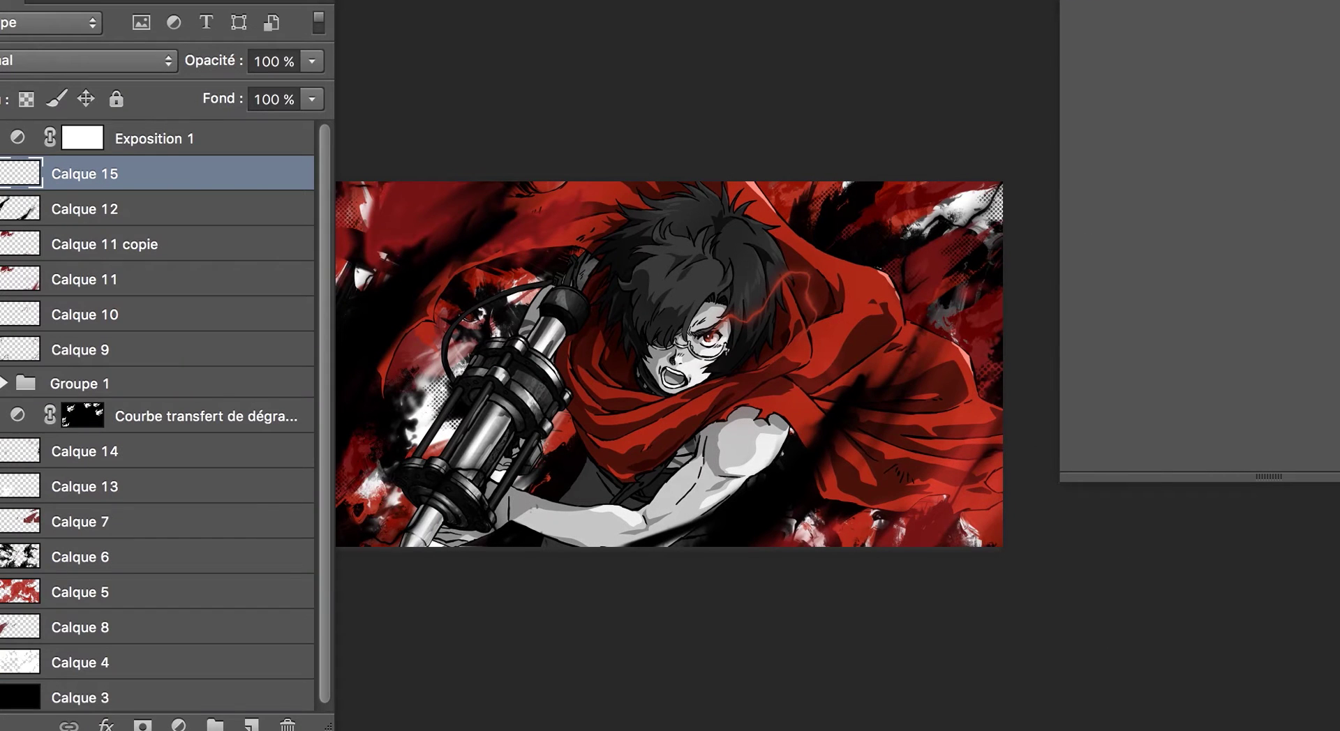
pyautogui.press('F5')
pyautogui.hotkey('ctrl', 'z')
pyautogui.moveTo(768, 570); pyautogui.dragTo(832, 415)
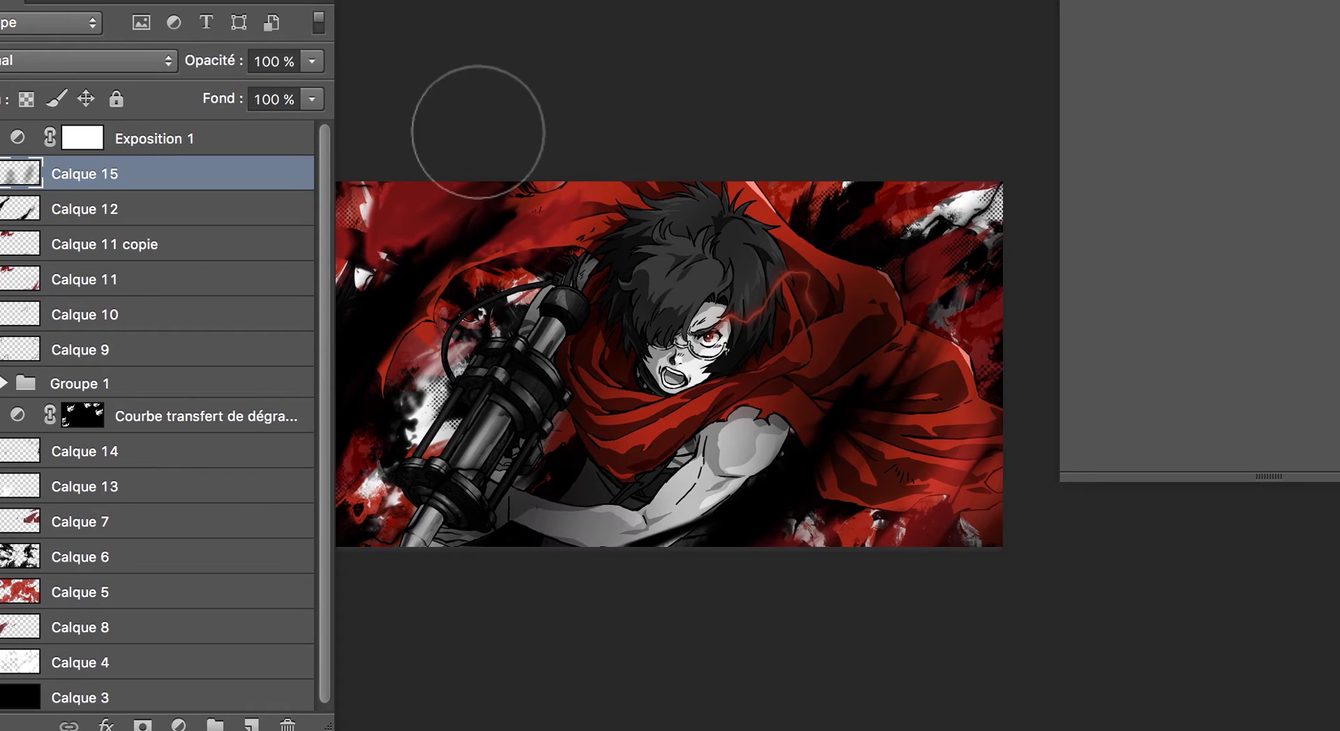
# Paint a soft white haze over the gun on another new layer
pyautogui.hotkey('ctrl', '+')
pyautogui.press('Tab')
pyautogui.press('Tab')
pyautogui.hotkey('ctrl', 'shift', 'alt', 'n')
pyautogui.moveTo(751, 301); pyautogui.dragTo(390, 419)
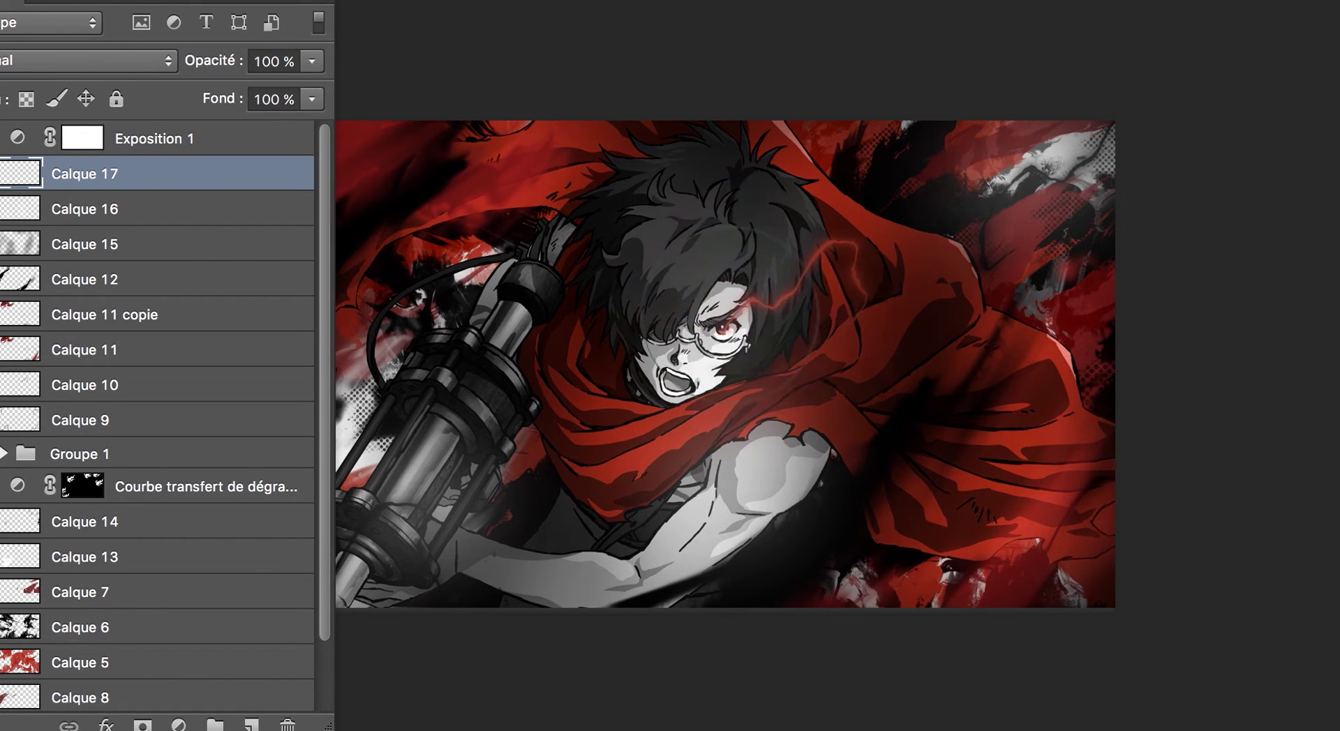
# Set the Calque 17 face glow to Densité couleur - (Color Burn) blending
pyautogui.click(87, 61)
pyautogui.click(134, 150)
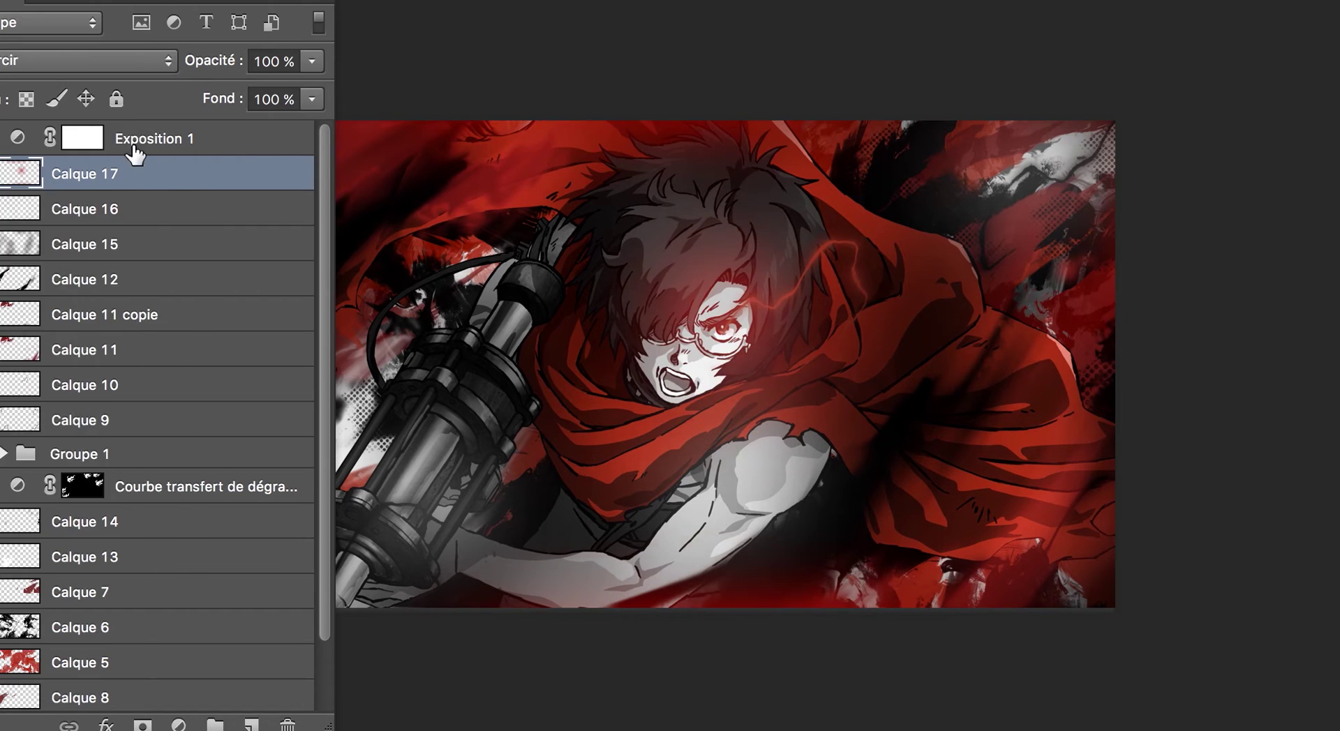
pyautogui.click(133, 65)
pyautogui.click(86, 395)
pyautogui.click(98, 60)
pyautogui.click(139, 65)
pyautogui.click(98, 60)
pyautogui.click(90, 33)
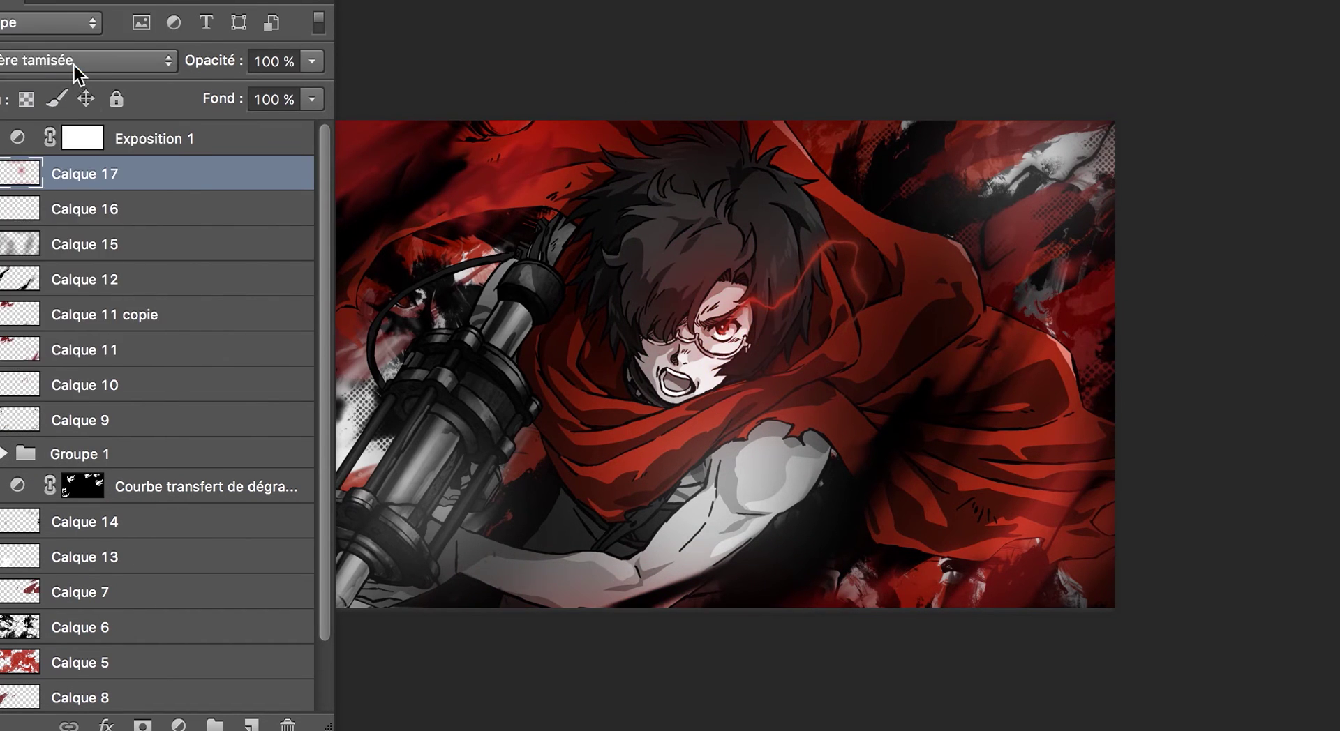
pyautogui.click(77, 70)
pyautogui.click(81, 66)
# Add a Colour Balance adjustment layer
pyautogui.scroll(-3, 630, 531)
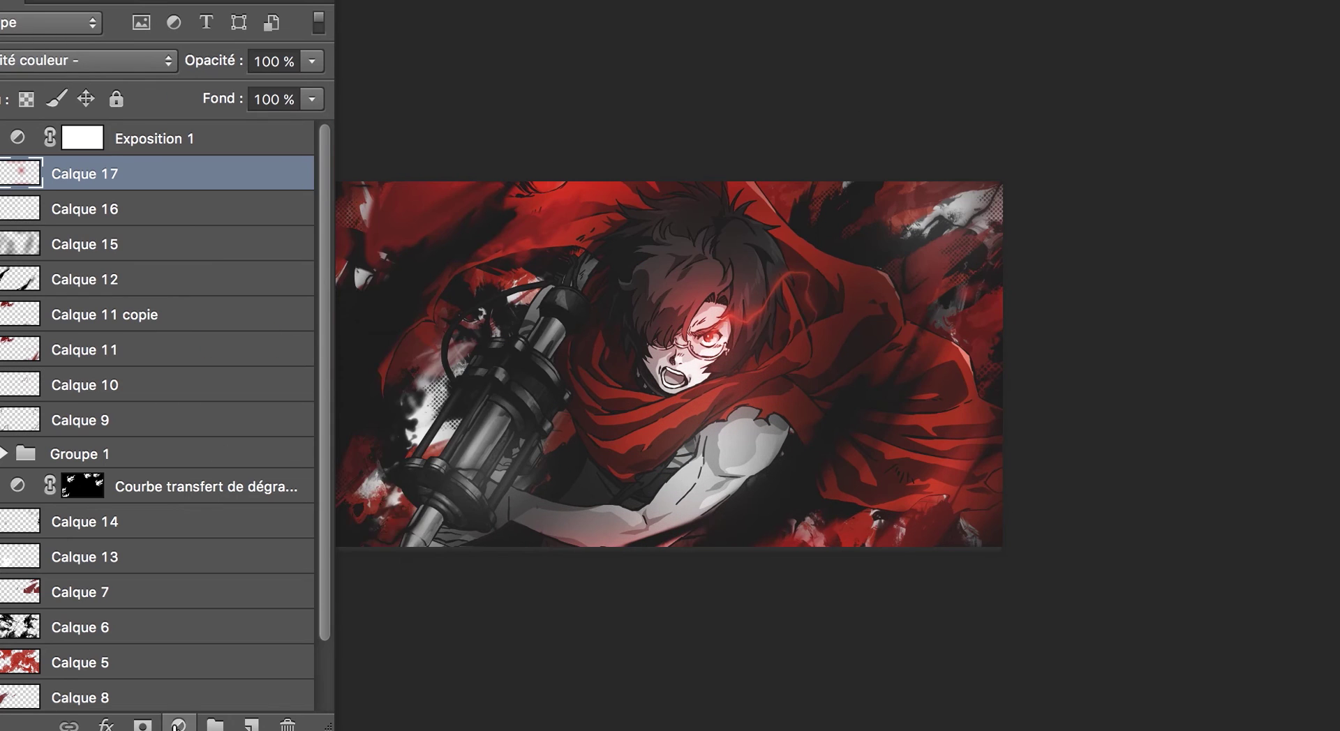
pyautogui.click(178, 725)
pyautogui.click(224, 513)
# Shift the Colour Balance yellow–blue slider and add a Photo Filter with a custom colour
pyautogui.moveTo(1221, 155); pyautogui.dragTo(1245, 157)
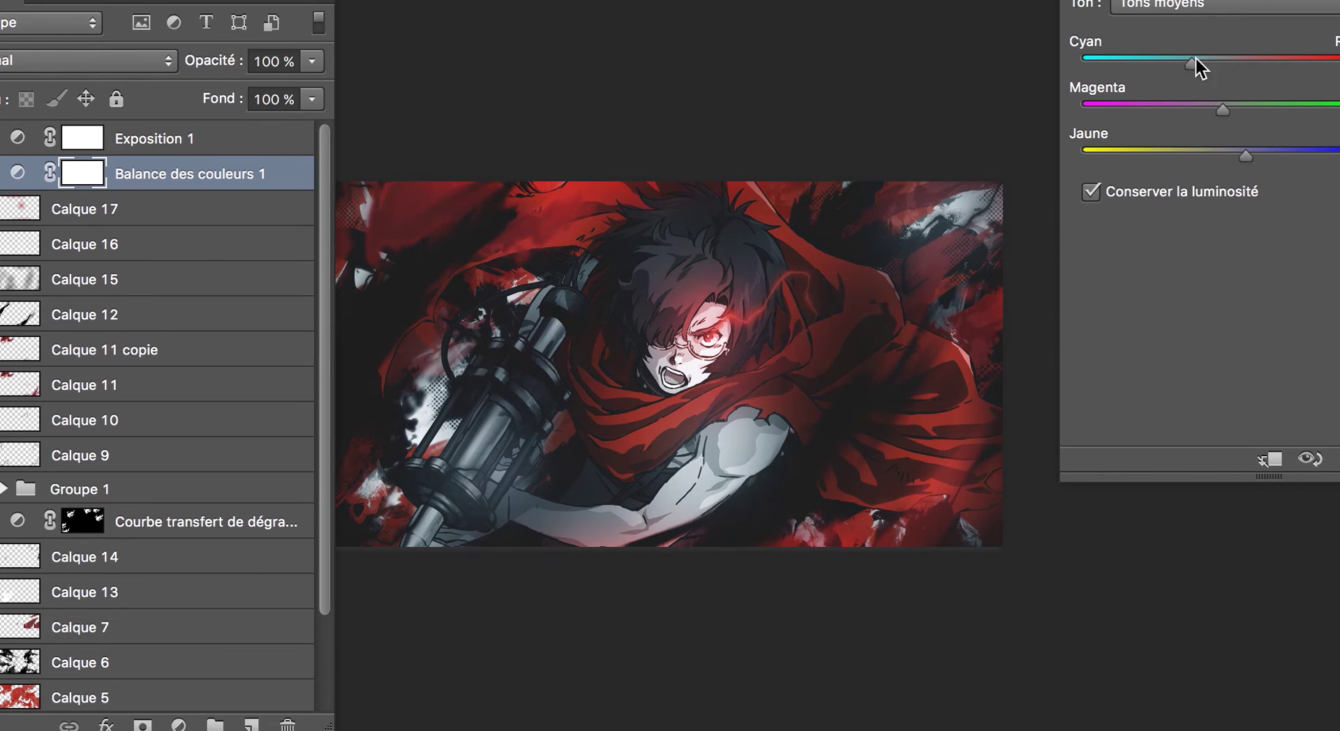
pyautogui.click(178, 725)
pyautogui.click(223, 546)
pyautogui.click(1180, 43)
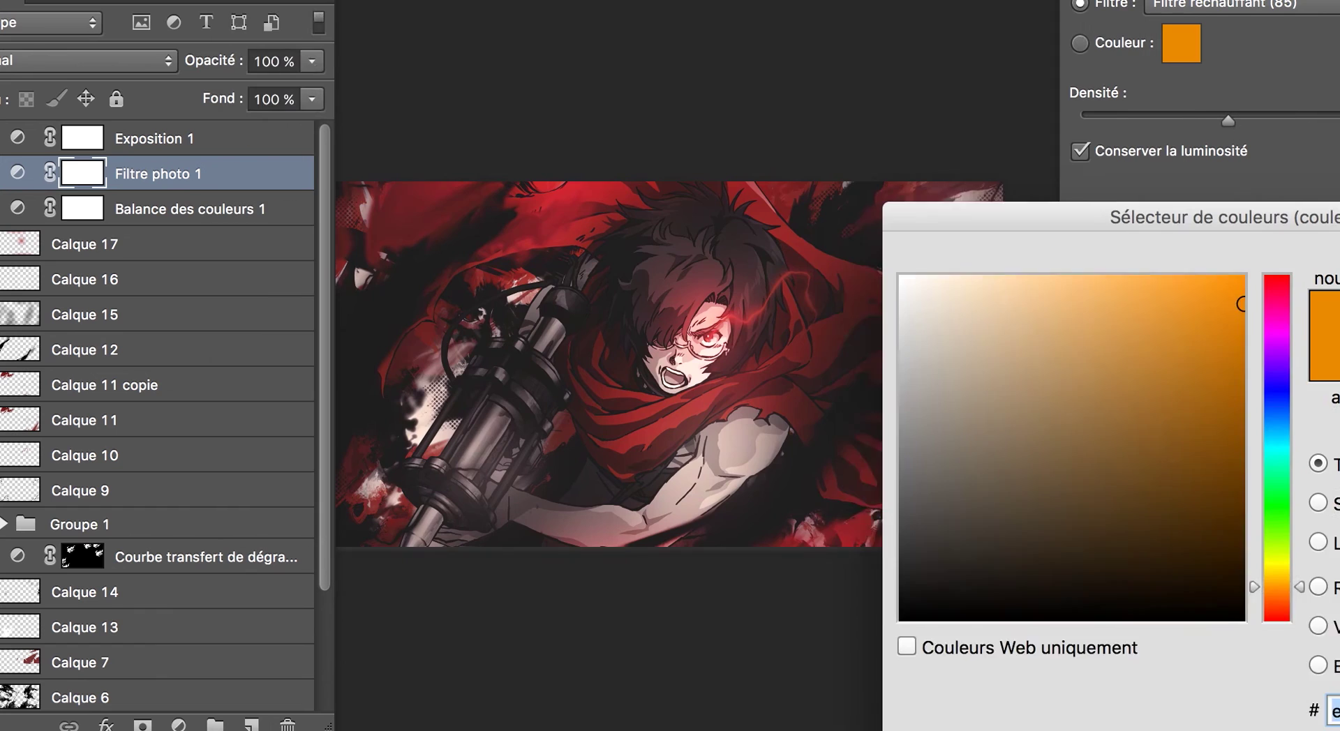
pyautogui.click(1255, 349)
pyautogui.press('Return')
# Add a Selective Color adjustment above Exposition 1, raising yellow and lowering cyan and black
pyautogui.click(182, 138)
pyautogui.click(178, 725)
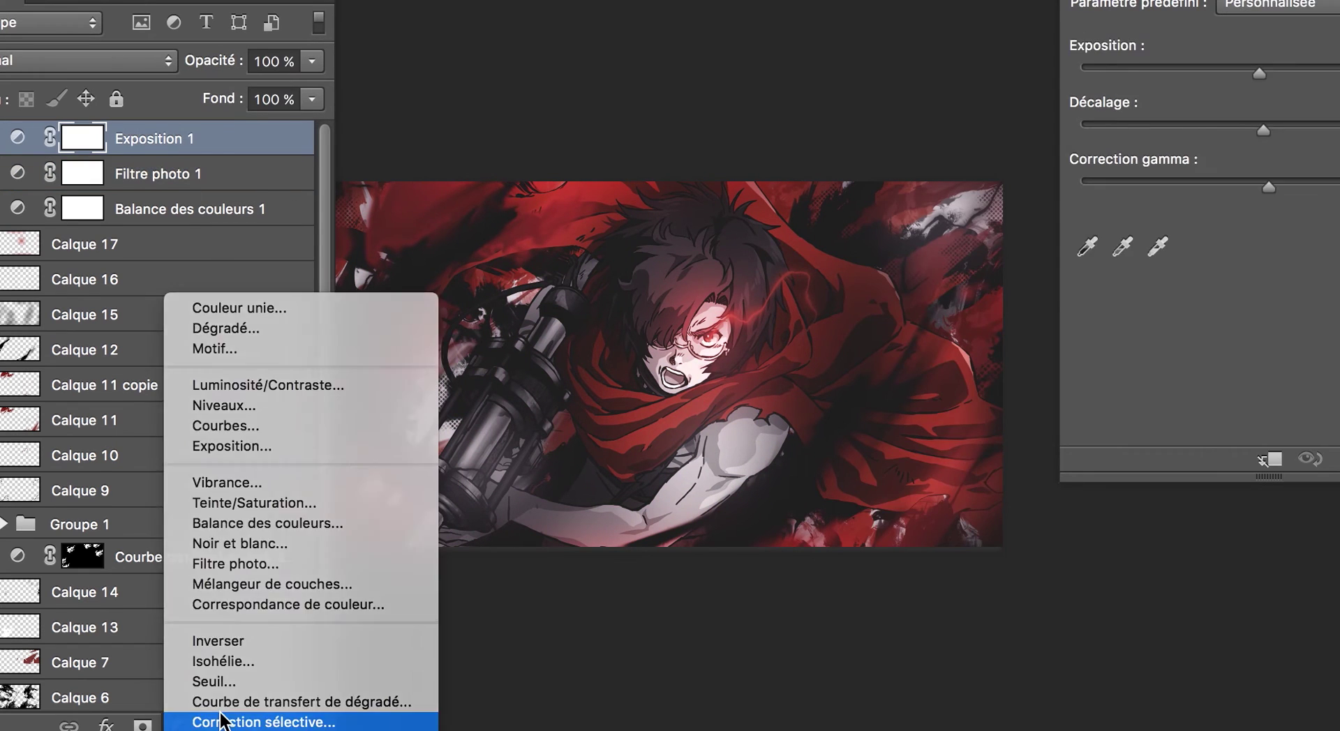
pyautogui.click(389, 718)
pyautogui.moveTo(1259, 210); pyautogui.dragTo(1322, 210)
pyautogui.moveTo(1281, 96); pyautogui.dragTo(1276, 96)
pyautogui.moveTo(1259, 266); pyautogui.dragTo(1256, 267)
pyautogui.moveTo(1259, 96); pyautogui.dragTo(1234, 96)
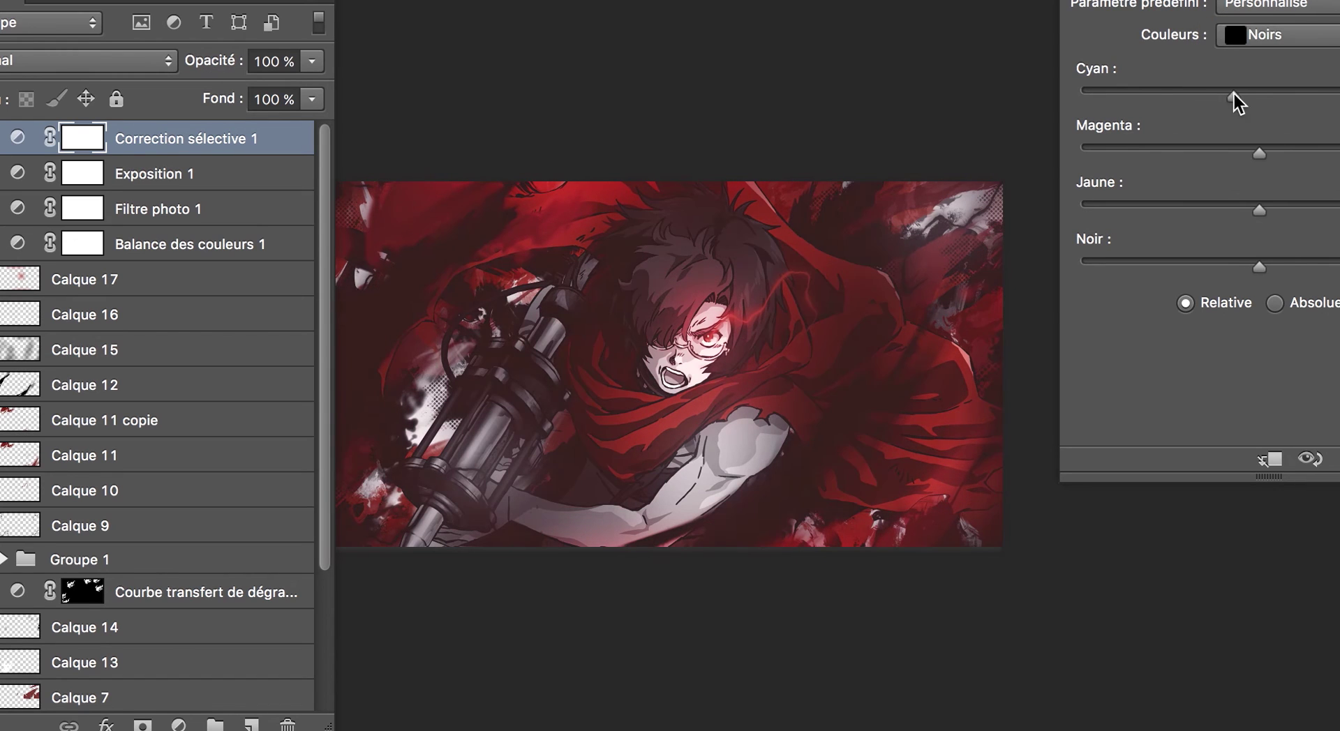